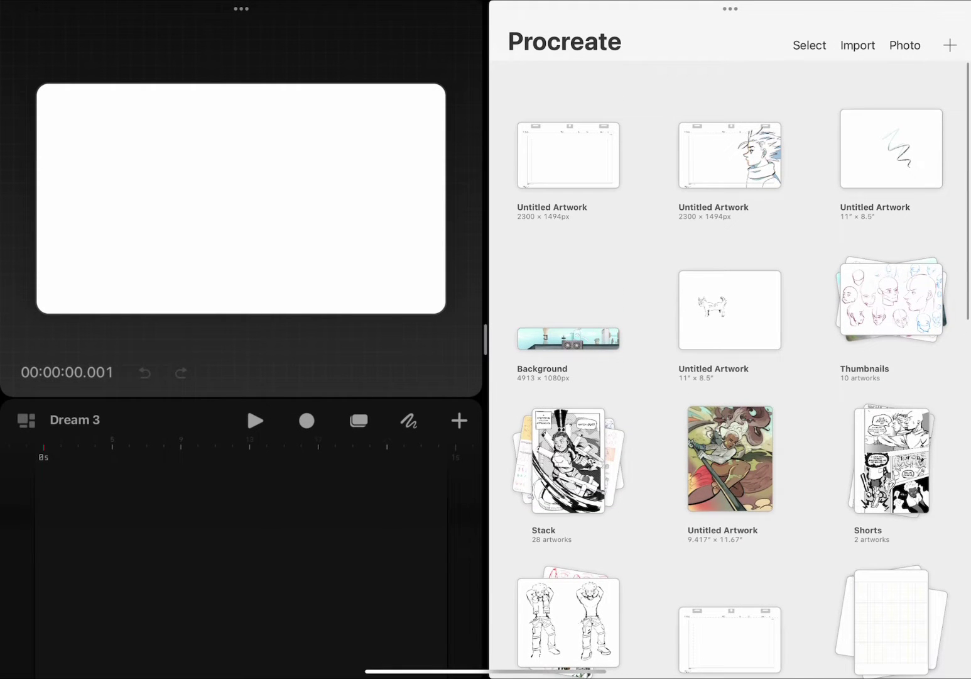
Import the face-profile artwork into the Dream 3 timeline and play it back.
mouse_move(729, 154)
mouse_down()
mouse_move(628, 152)
mouse_move(357, 199)
mouse_up()
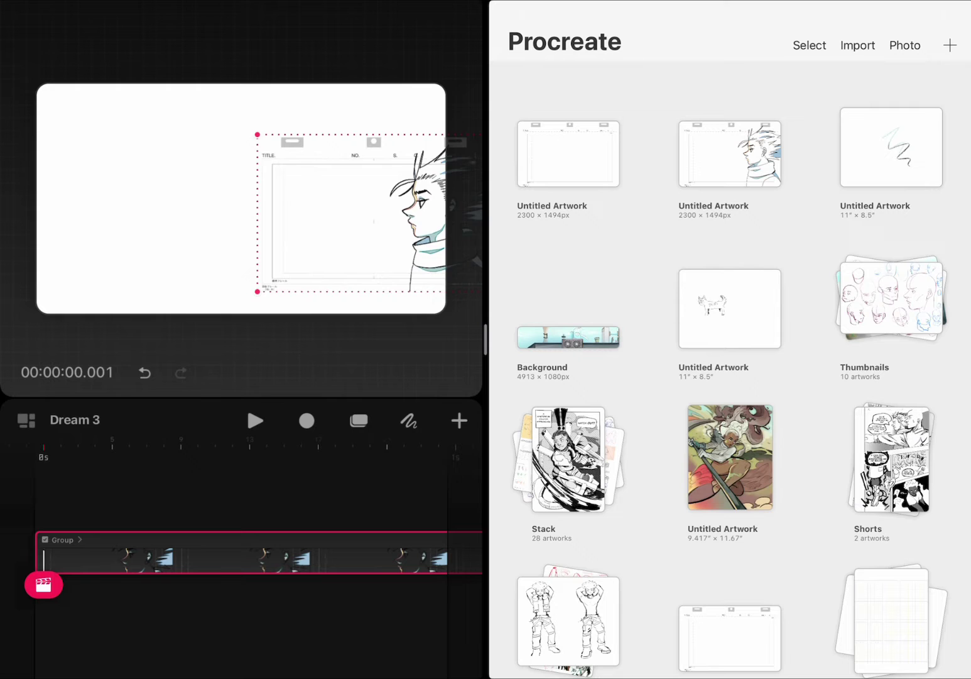
click(255, 420)
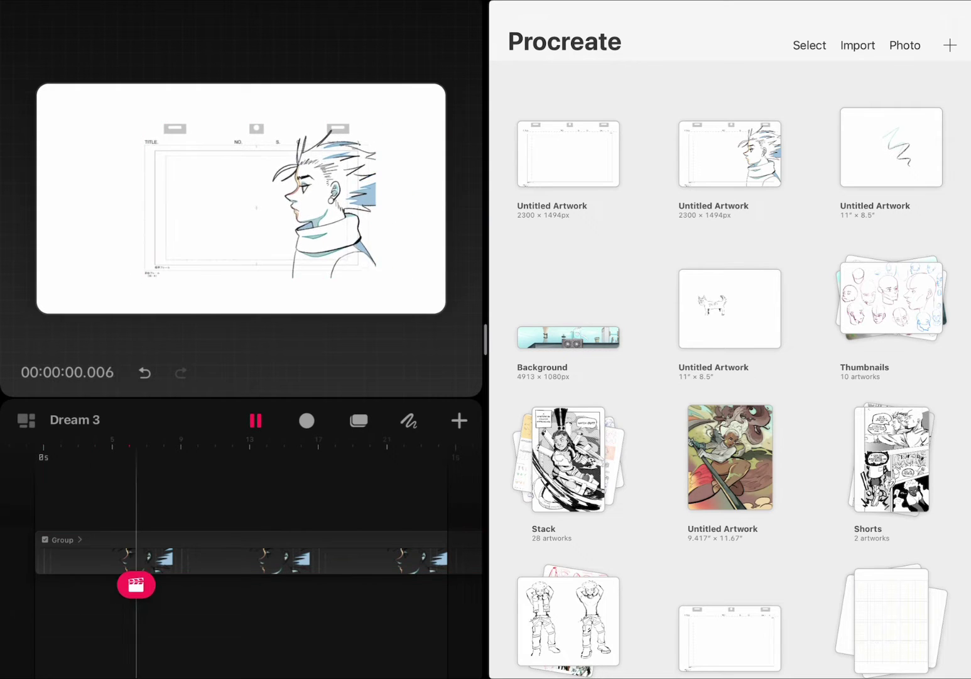
click(336, 558)
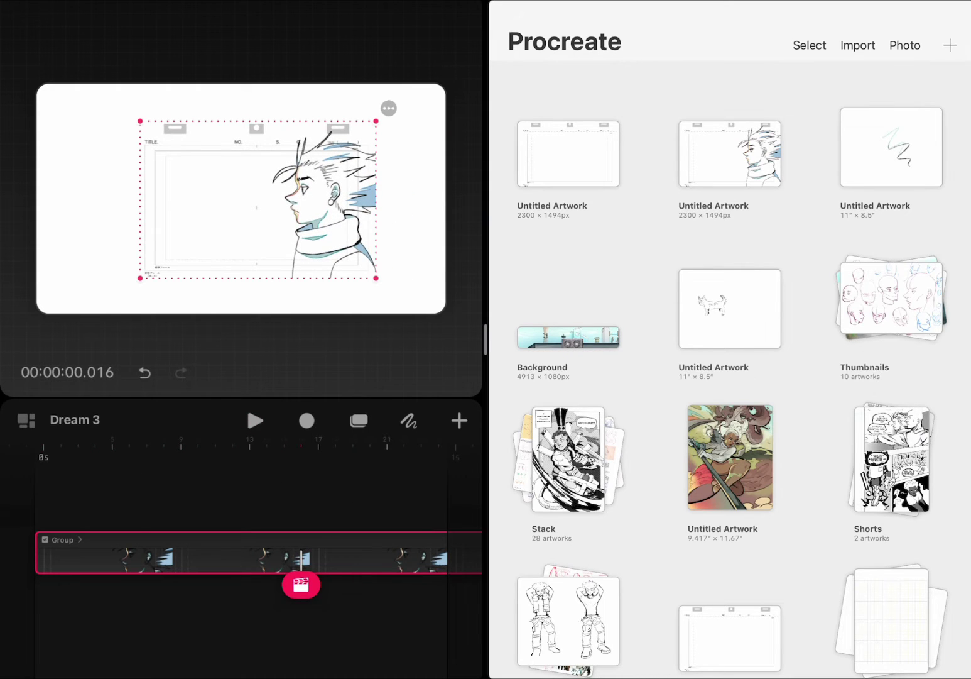
Expand the Group track to show its individual frame tracks.
click(213, 558)
click(64, 539)
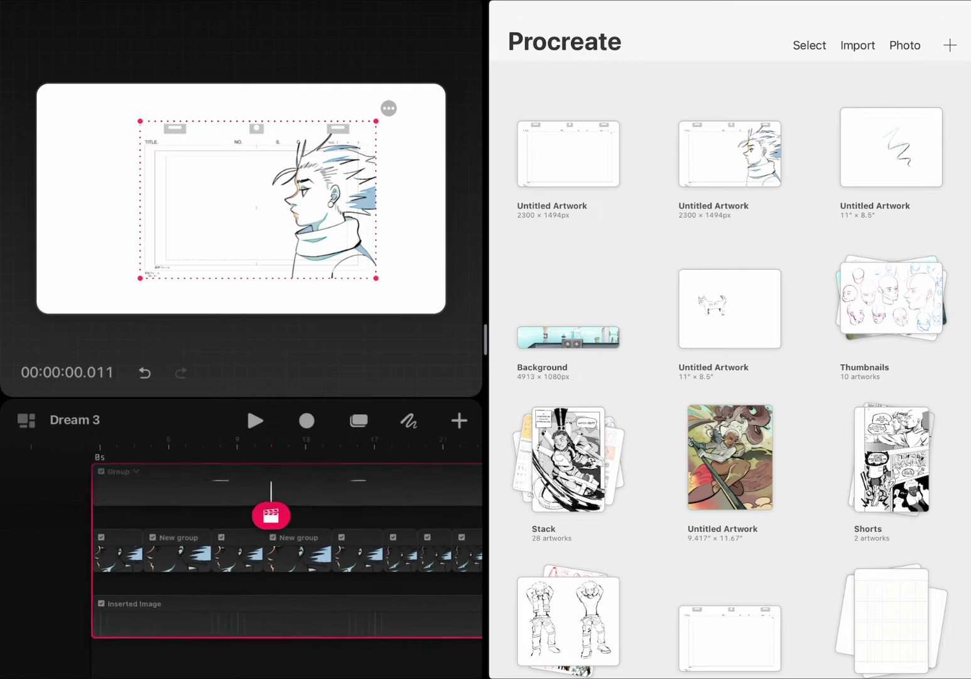
mouse_move(271, 516)
mouse_down()
mouse_move(295, 535)
mouse_move(174, 536)
mouse_up()
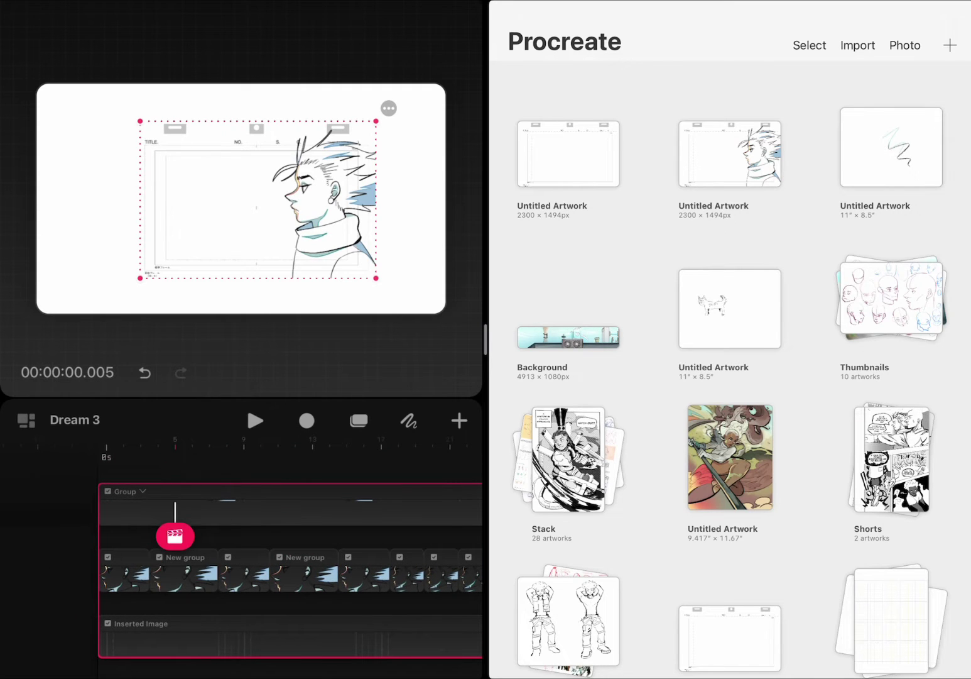
Expand the first New group to reveal Layers 2, 3 and 39, selecting Layer 39.
click(125, 491)
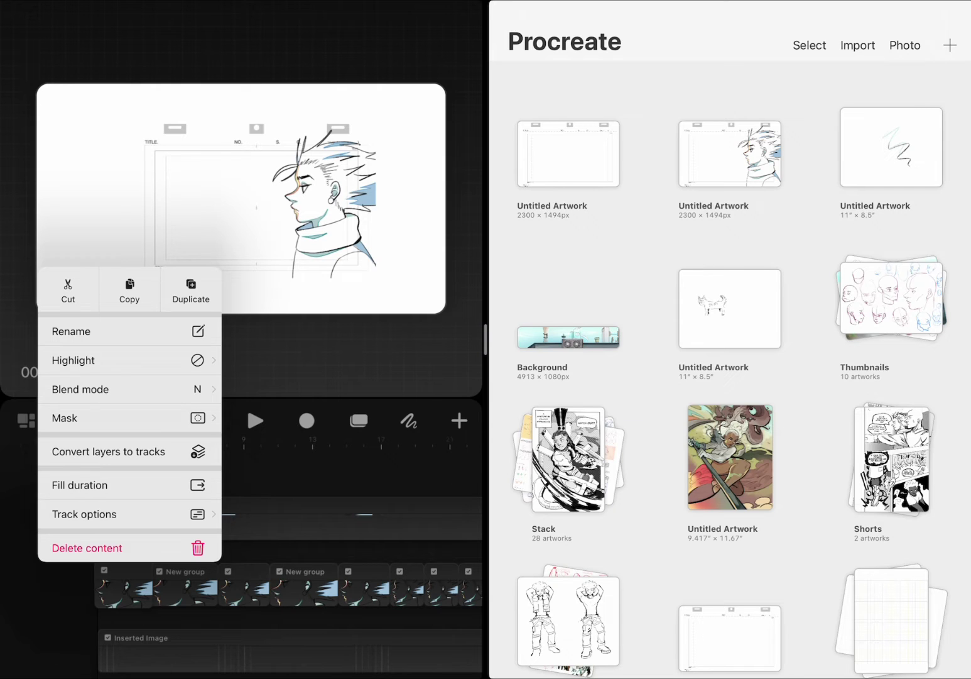
click(342, 349)
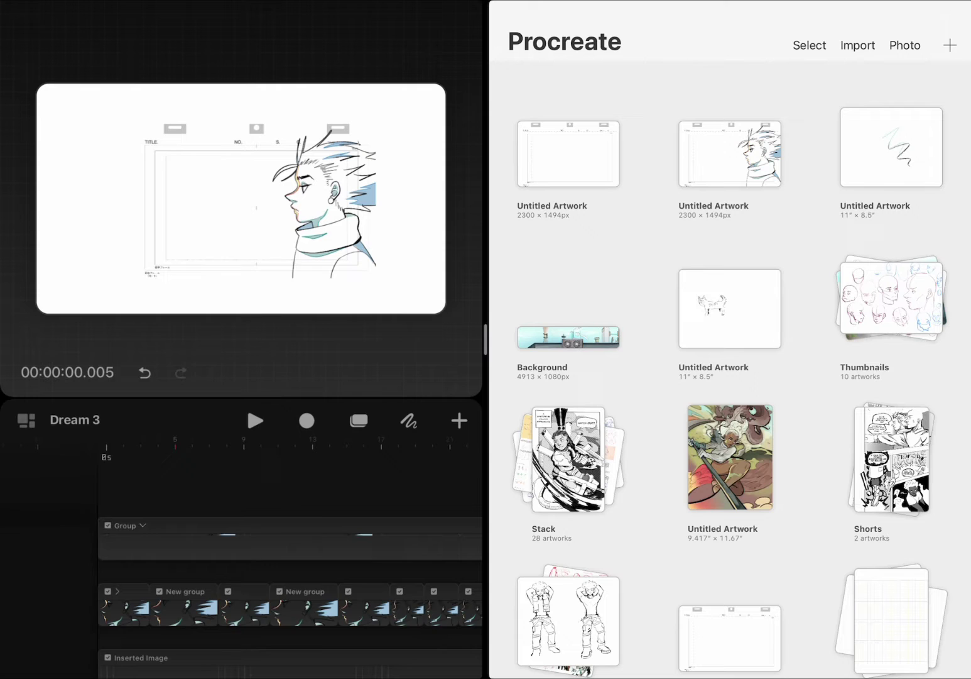
click(182, 570)
click(239, 537)
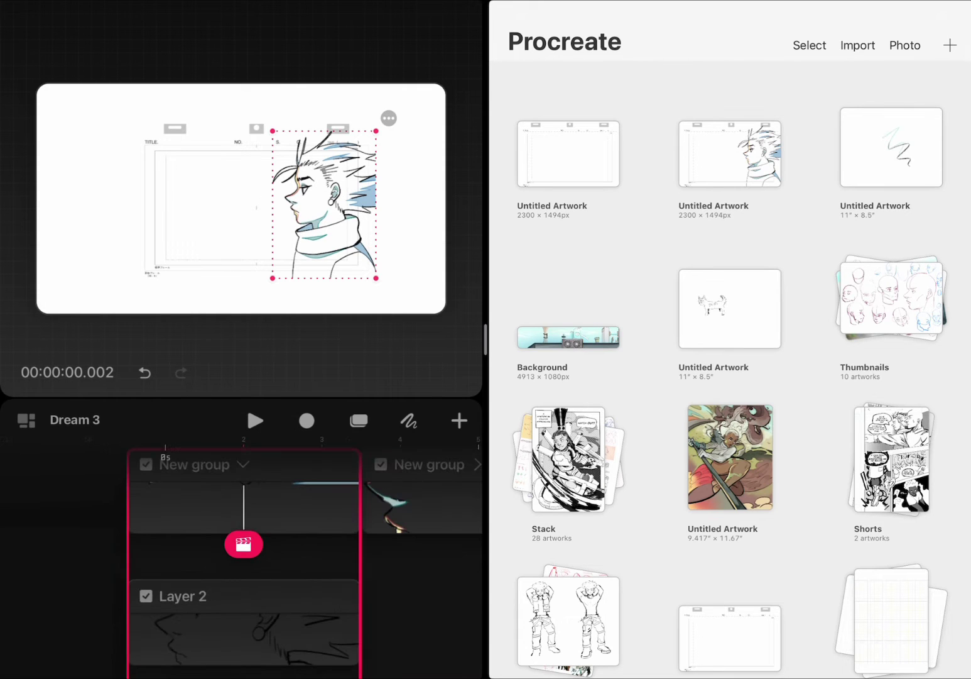
drag(189, 531, 273, 531)
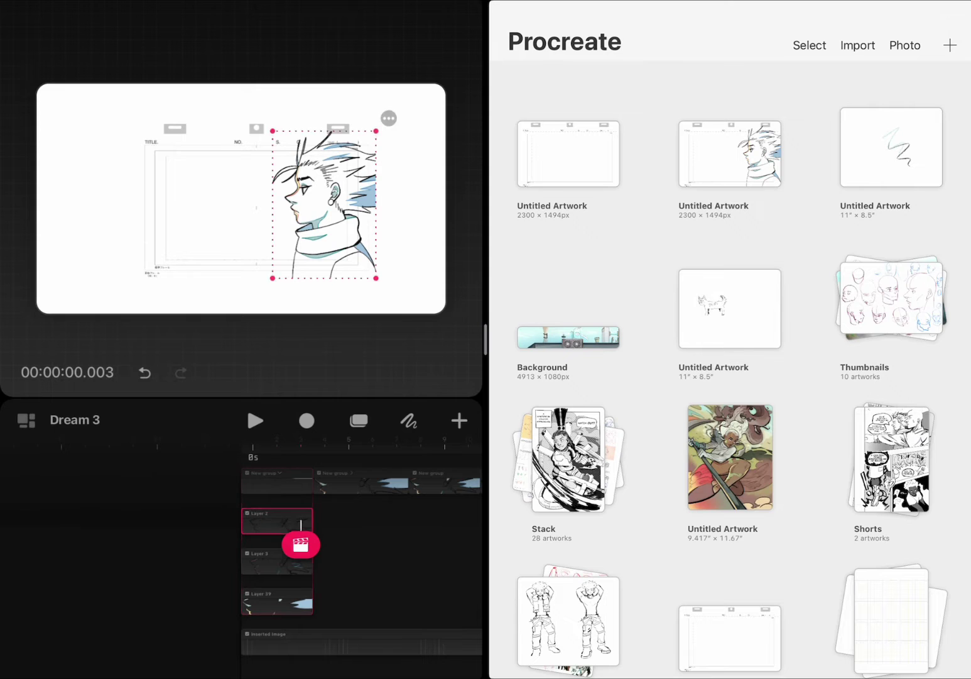
click(277, 595)
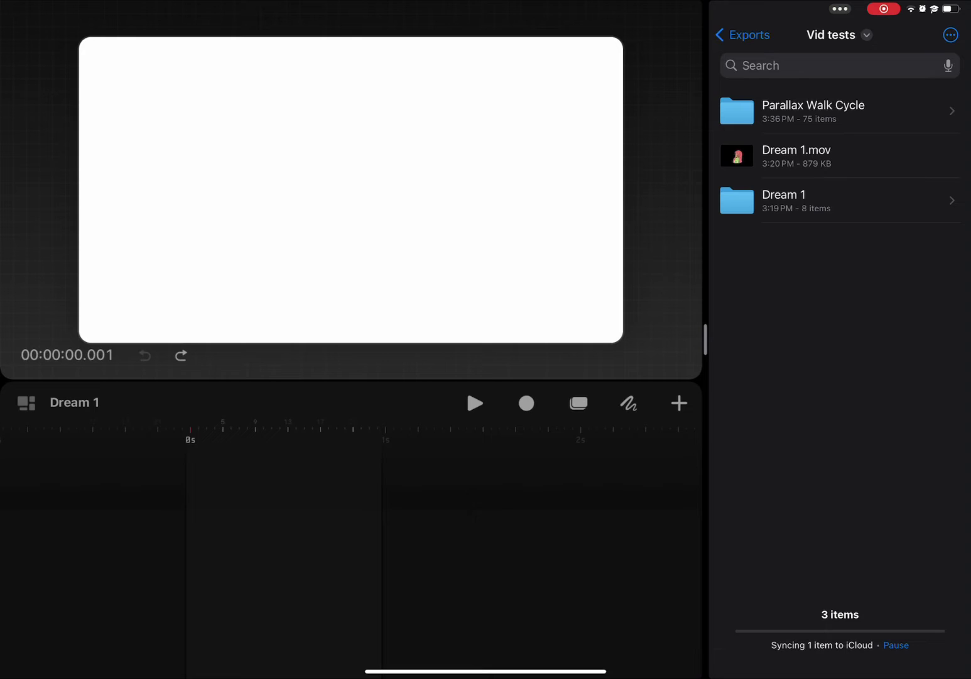
Open the Parallax Walk Cycle folder and try sorting its frames by size and date.
click(835, 112)
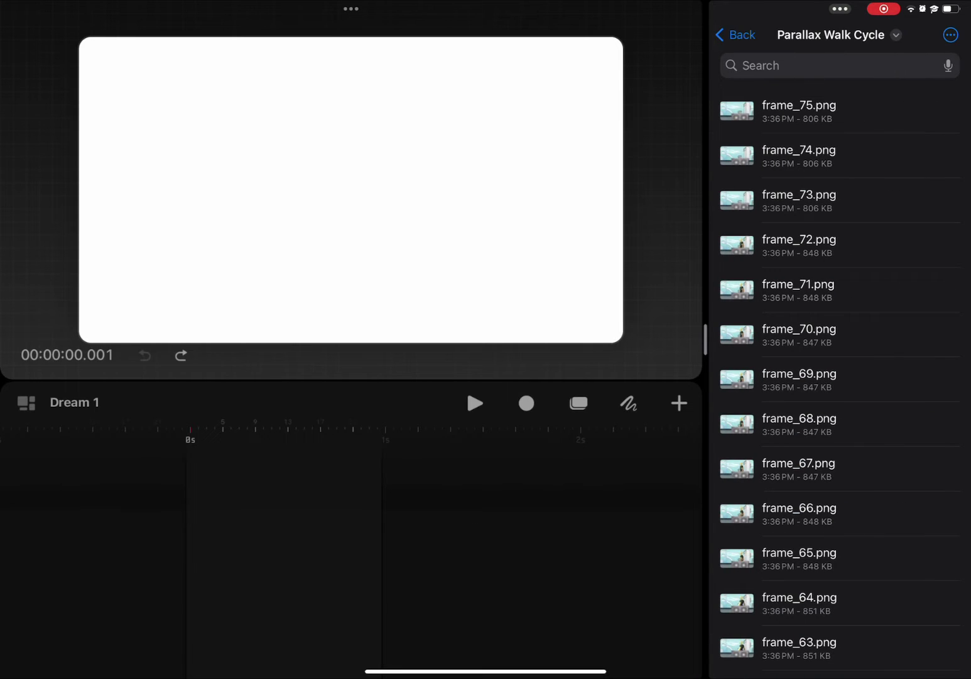
click(951, 36)
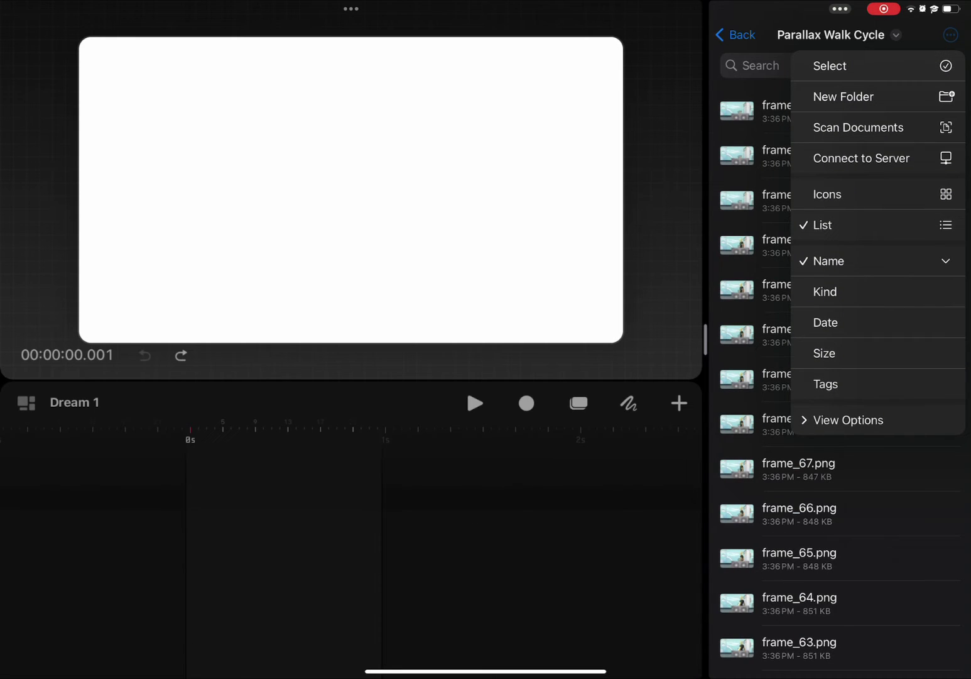
click(850, 353)
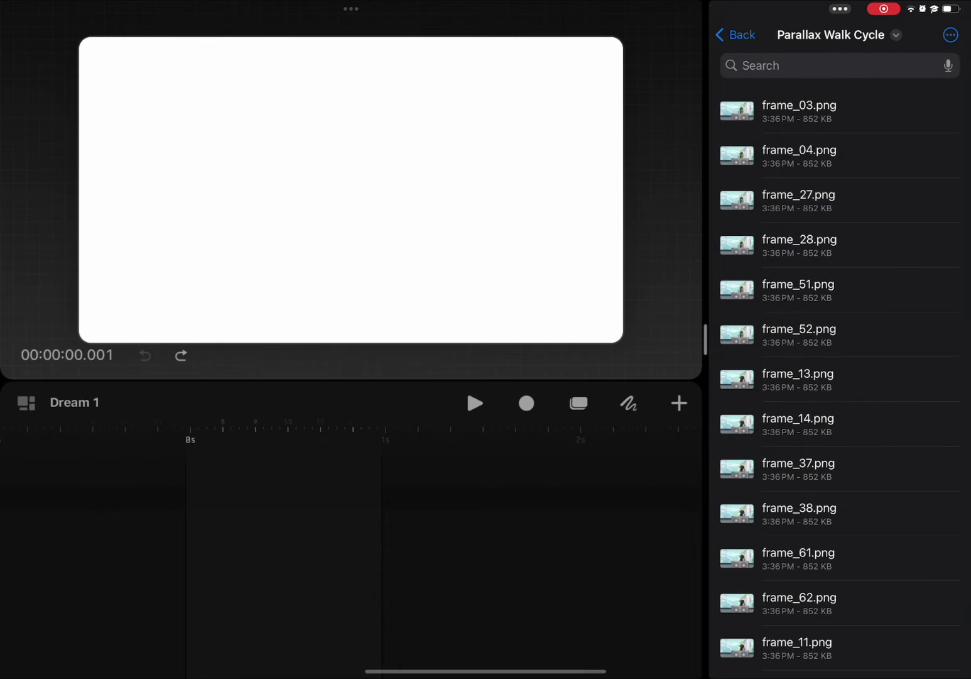
click(950, 36)
click(834, 319)
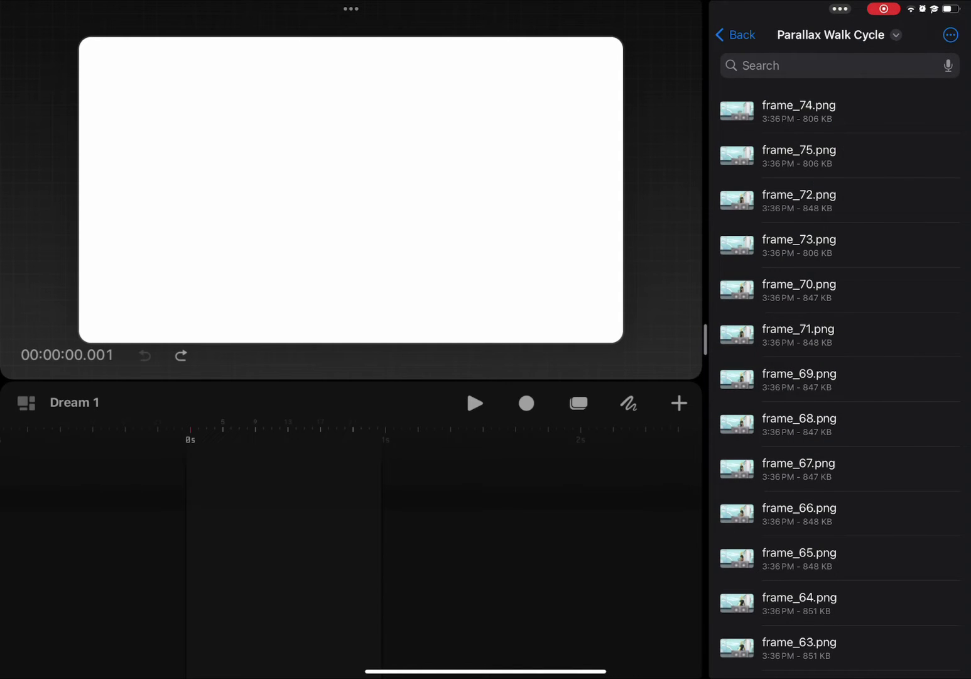
Sort the frames by name, switching from descending to ascending so frame_01 leads.
click(950, 36)
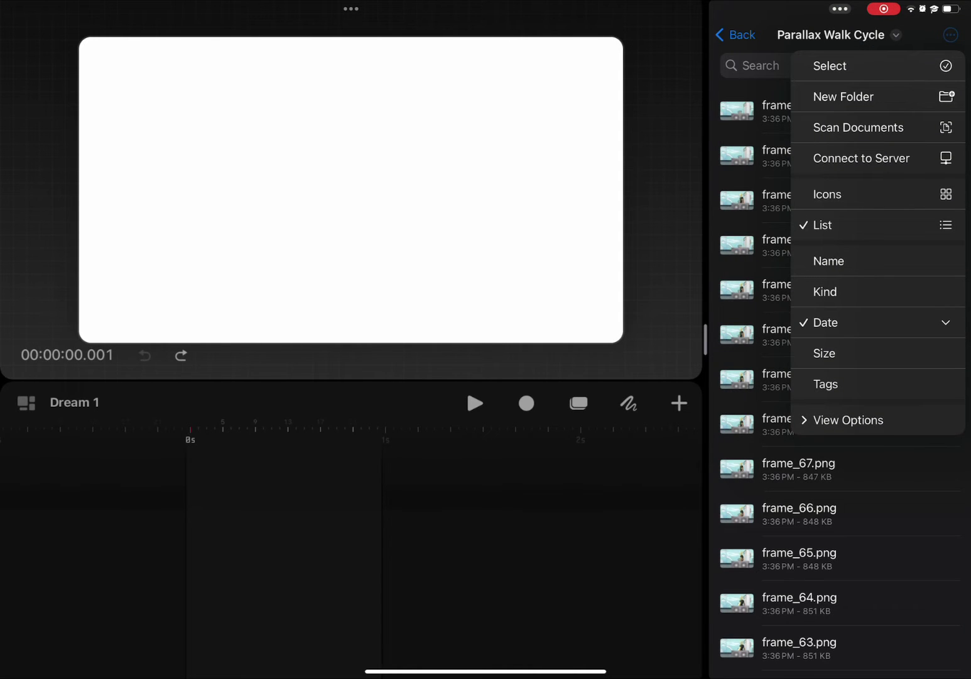
click(829, 260)
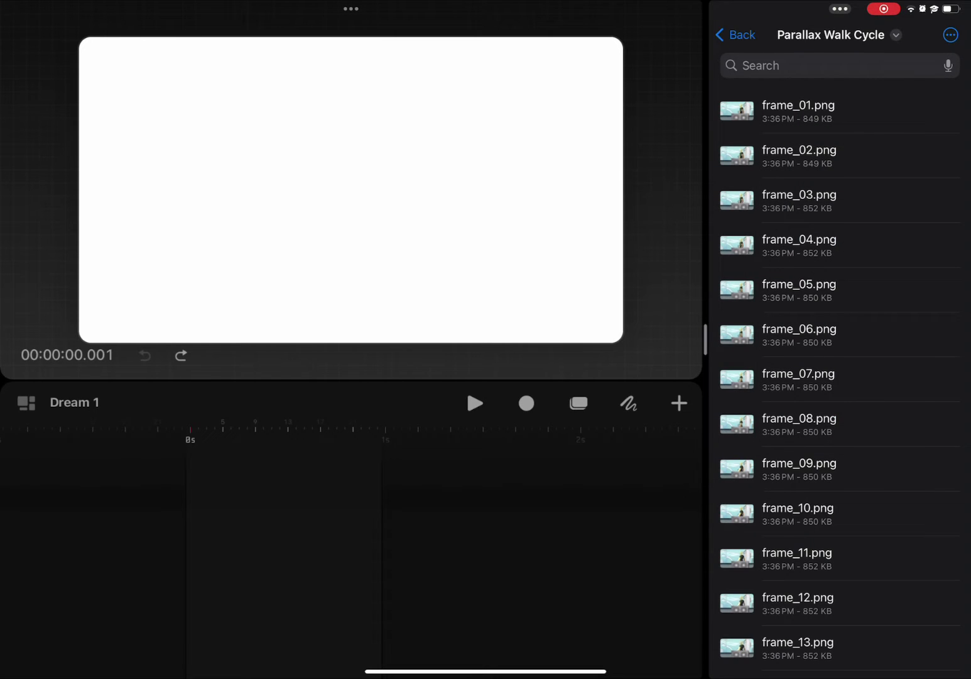
click(950, 35)
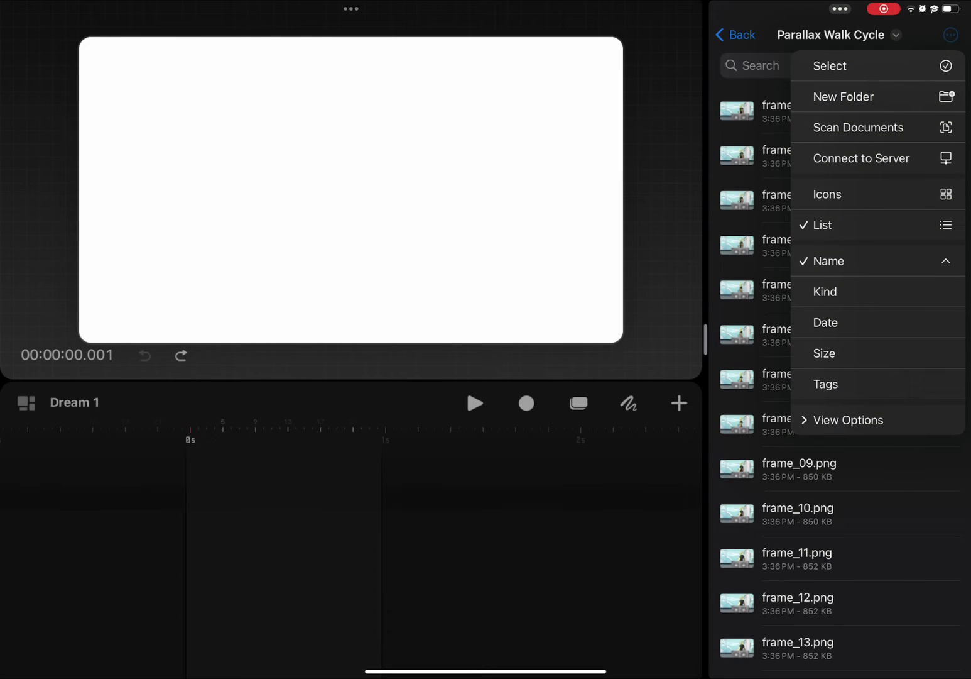
click(829, 260)
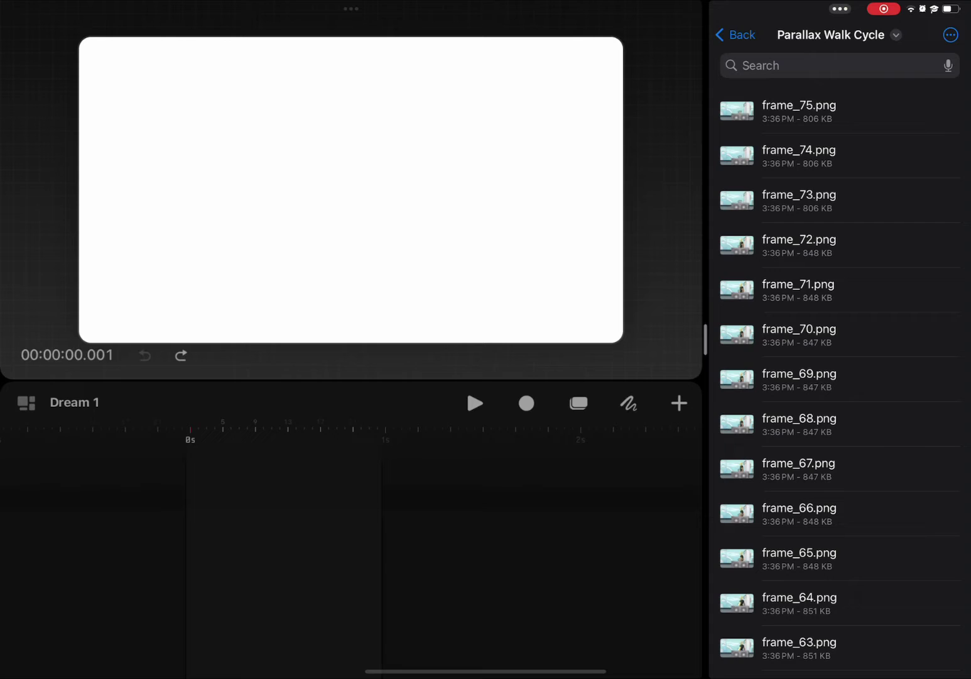
click(950, 35)
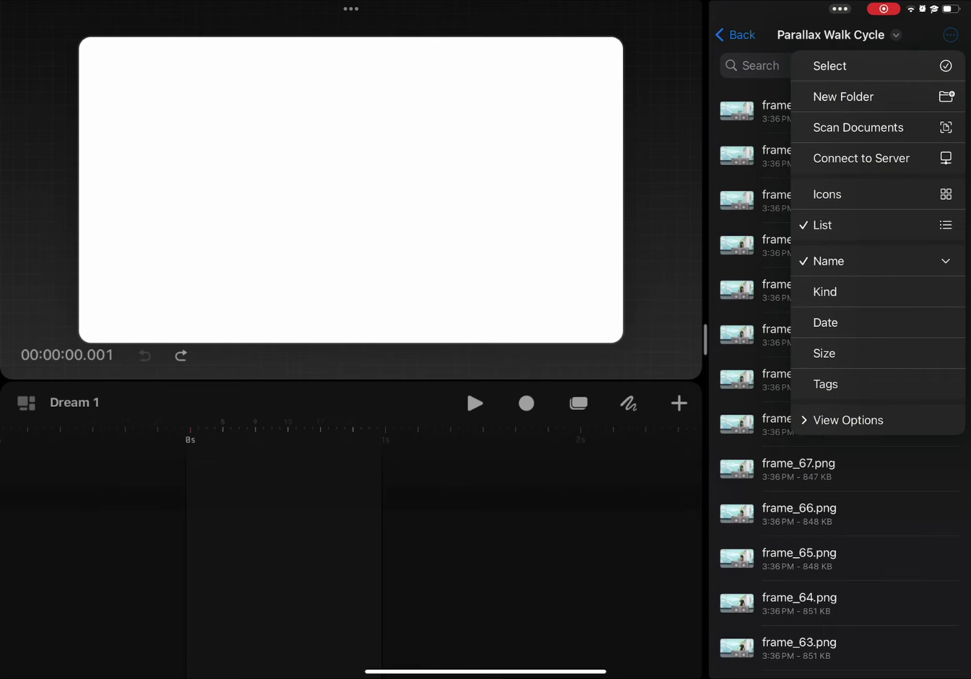
click(828, 261)
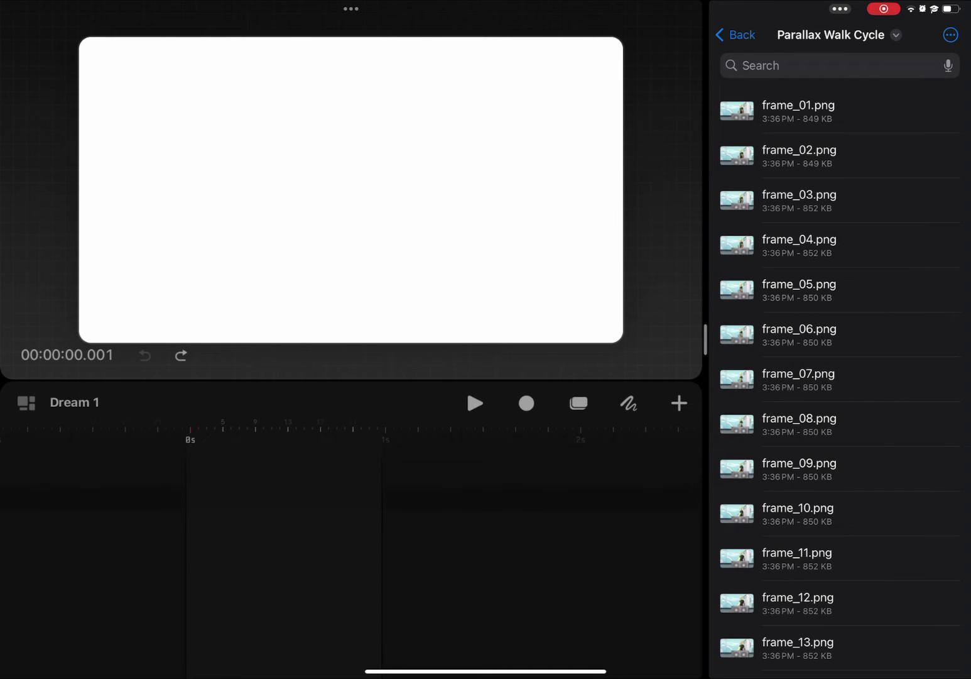
click(951, 35)
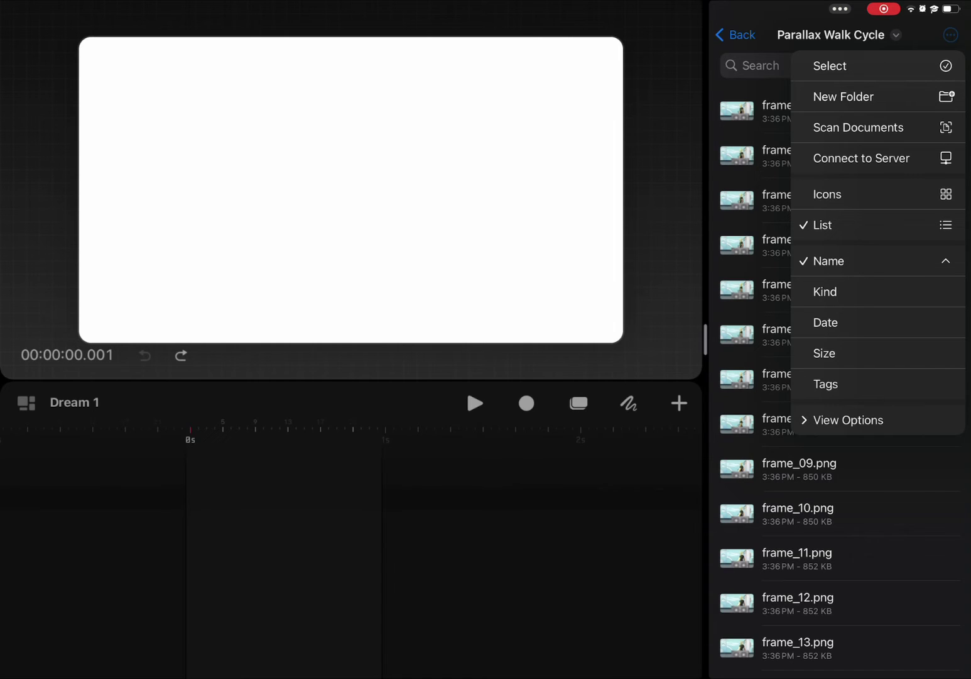
Drag all 75 selected frame PNGs into the Dream 1 timeline and zoom in on them.
click(872, 65)
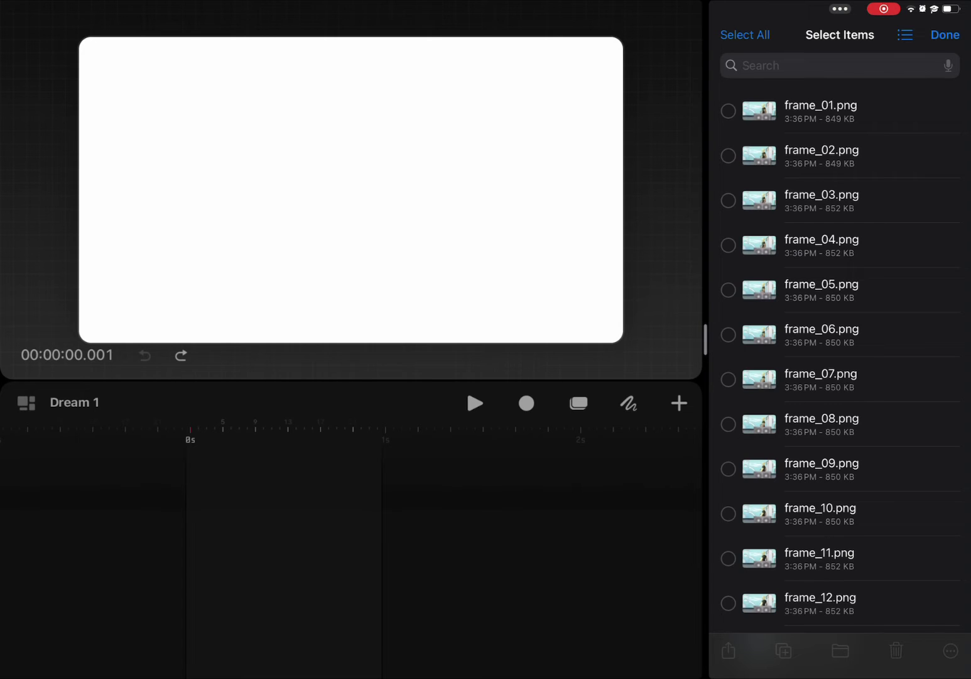
click(745, 34)
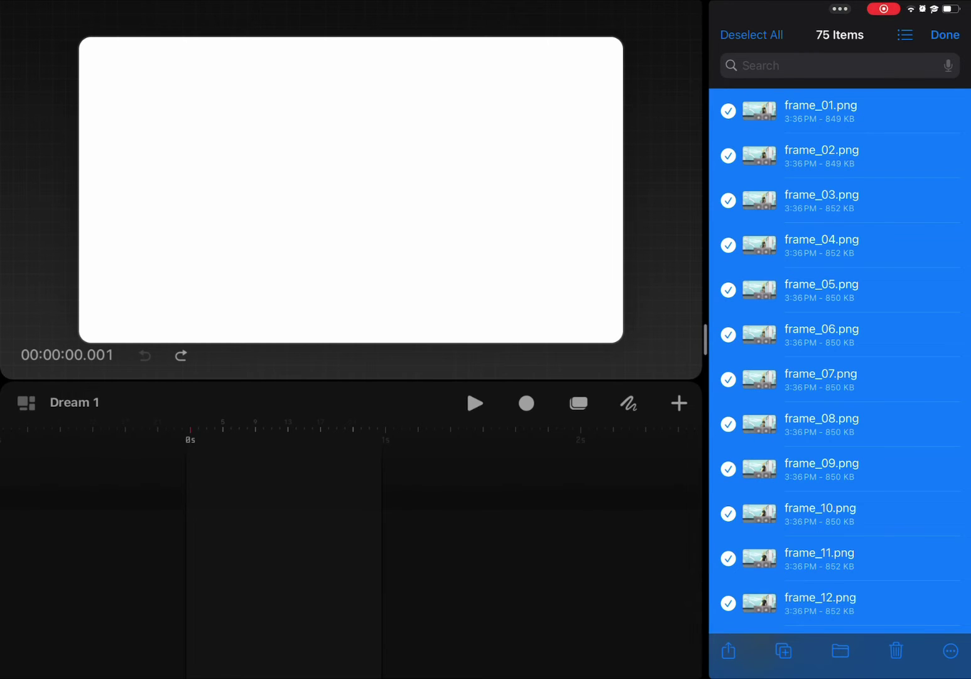
drag(827, 151, 471, 194)
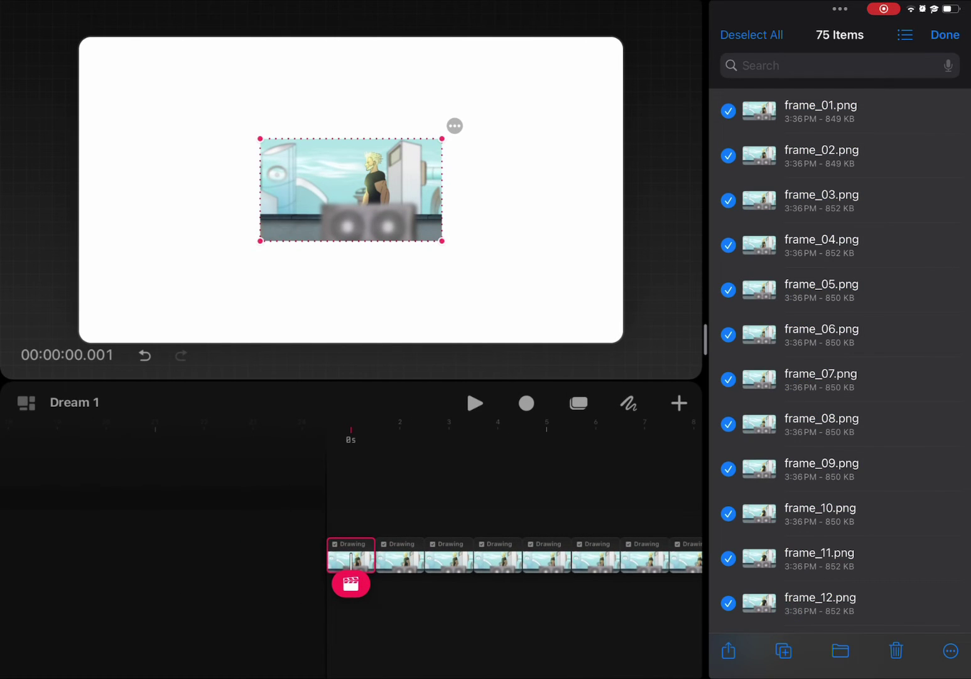
key(ctrl+plus)
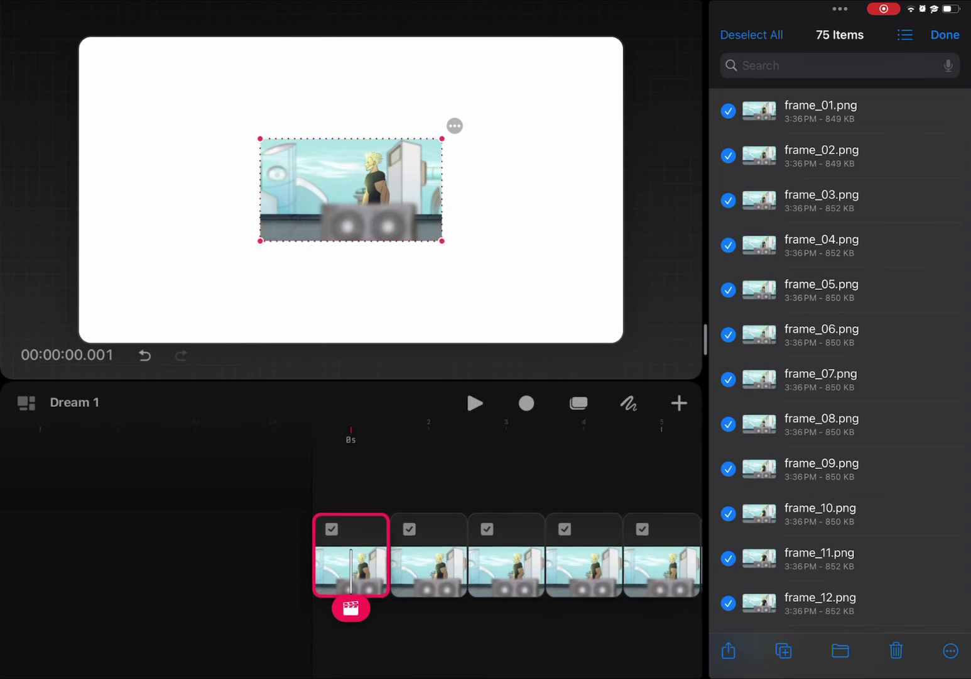
key(ctrl+plus)
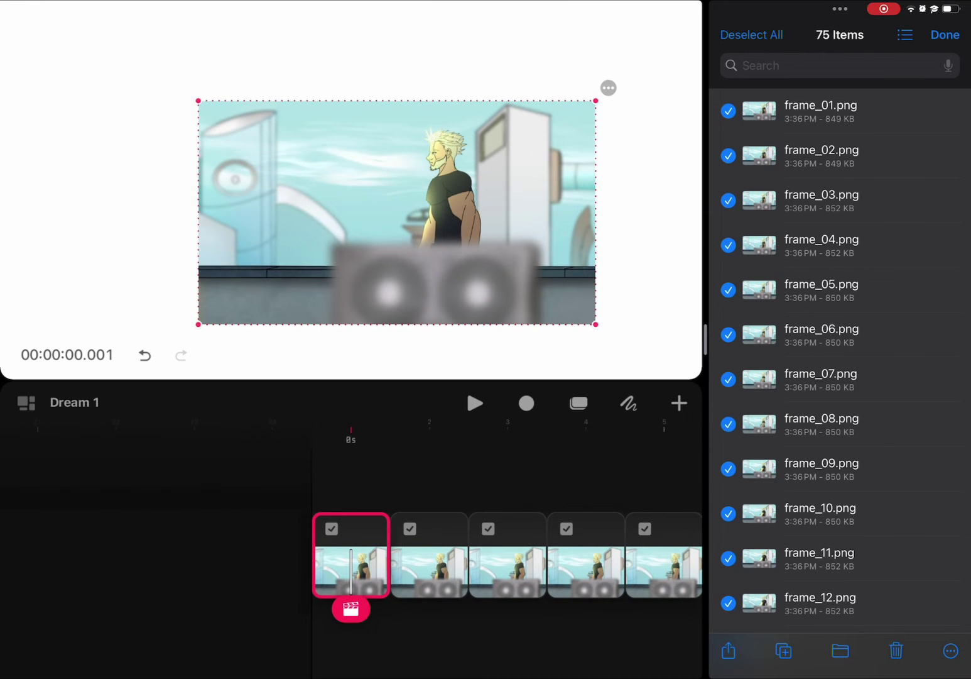
Preview frame_01 in Files, then undo the 75-frame import in Dream 1.
click(946, 35)
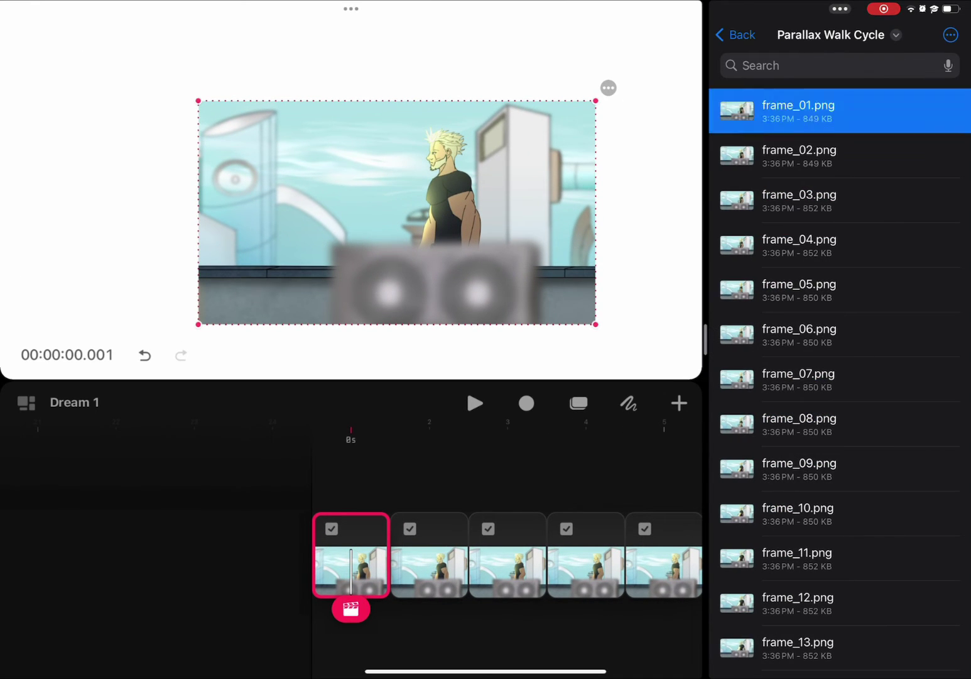
click(835, 110)
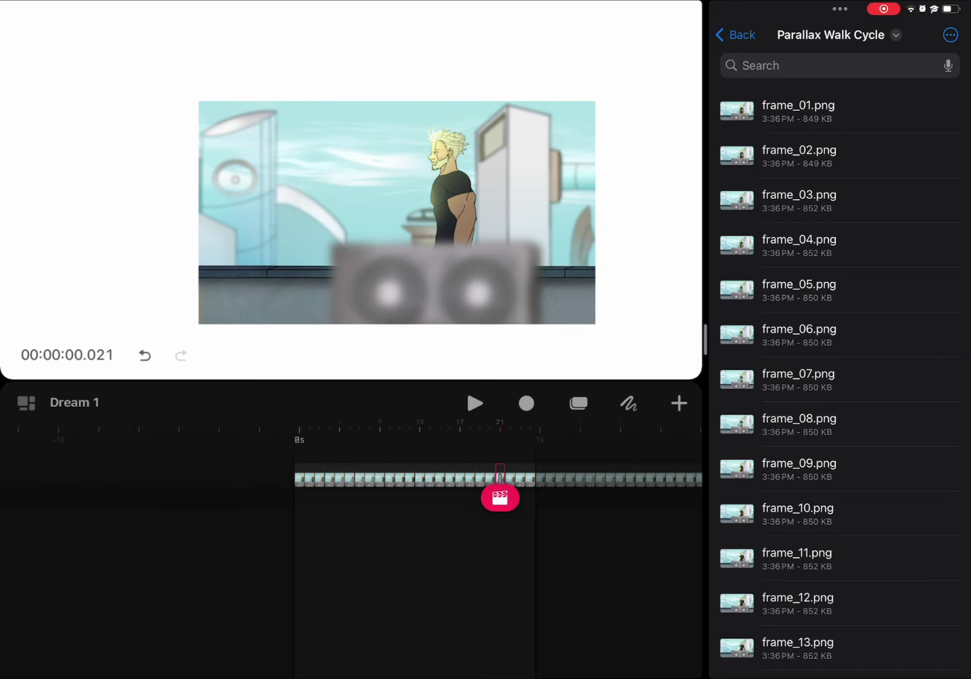
key(ctrl+z)
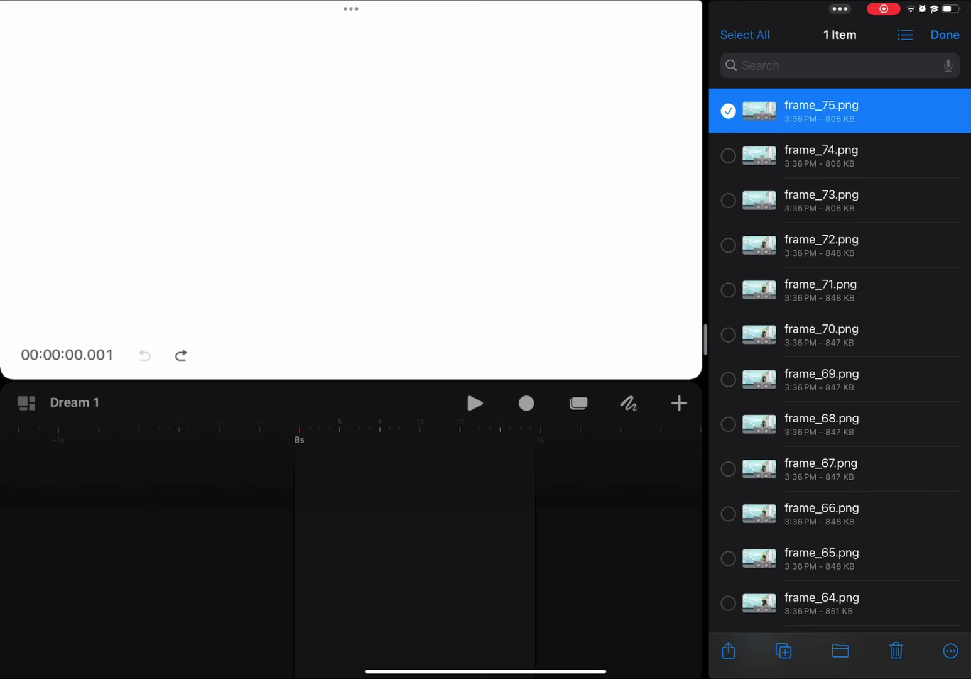
Drag all 75 frames, starting from frame_75.png, into the Dream 1 timeline.
click(746, 34)
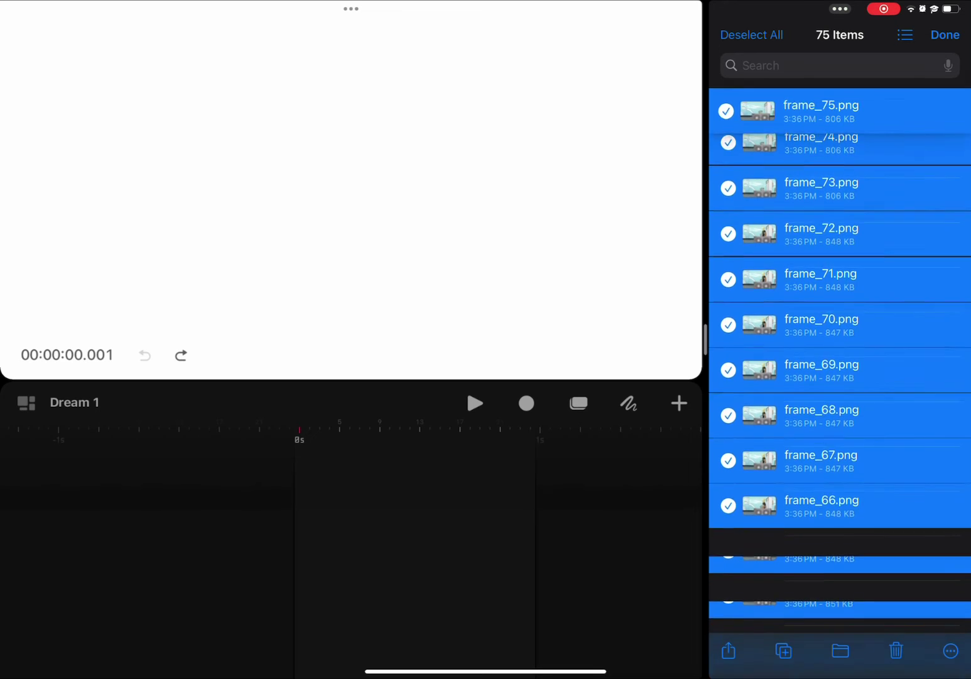
drag(819, 111, 502, 163)
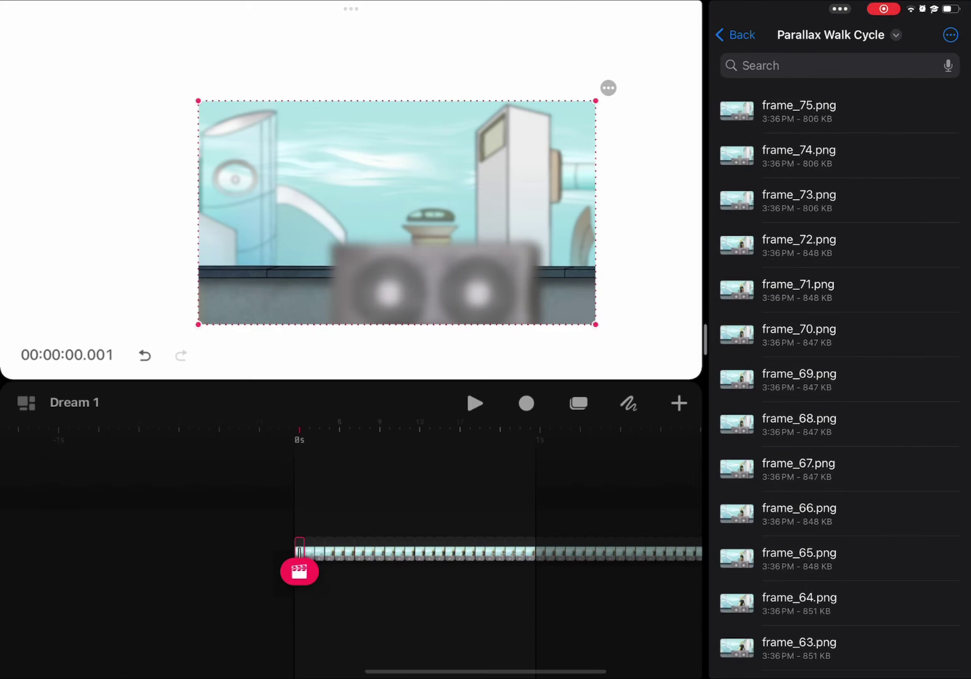
click(819, 104)
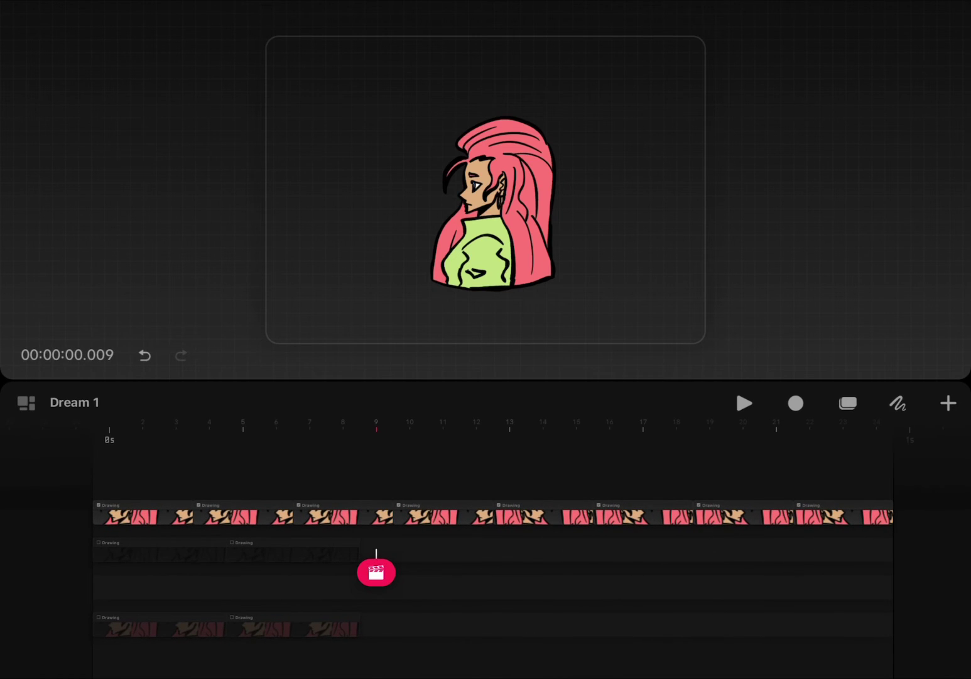
Lasso the eight top-track drawing clips and Free Trim them to the lower tracks' length.
click(849, 403)
drag(873, 513, 254, 515)
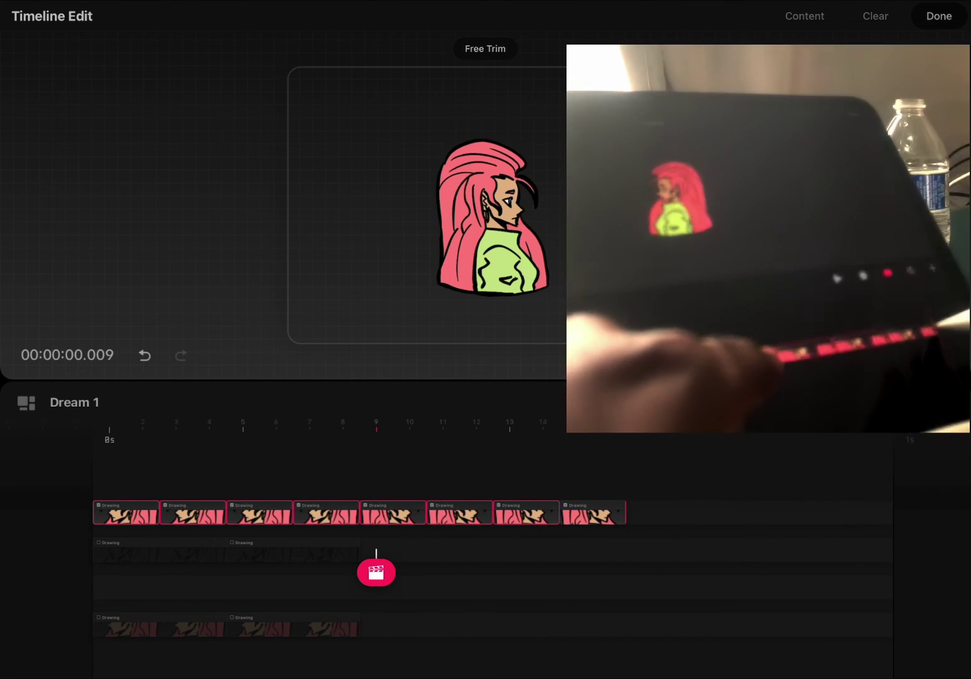
drag(893, 514, 358, 513)
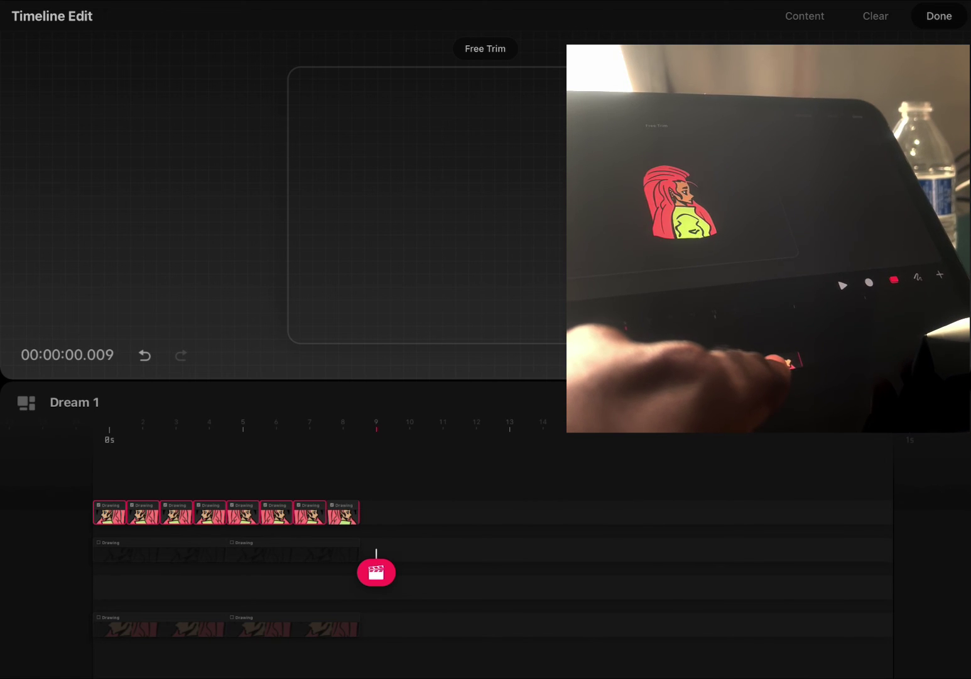